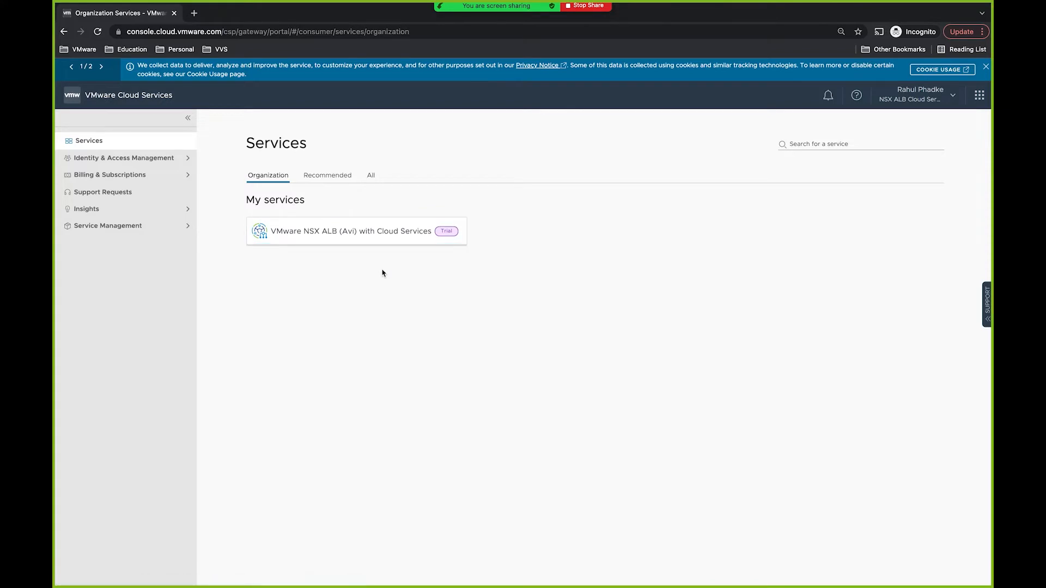
Step: Bring up the link options for the VMware NSX ALB (Avi) with Cloud Services card
right_click(392, 234)
Step: Open NSX ALB Cloud Services in a new tab and copy the controller name or.us.rainpole.com
left_click(405, 241)
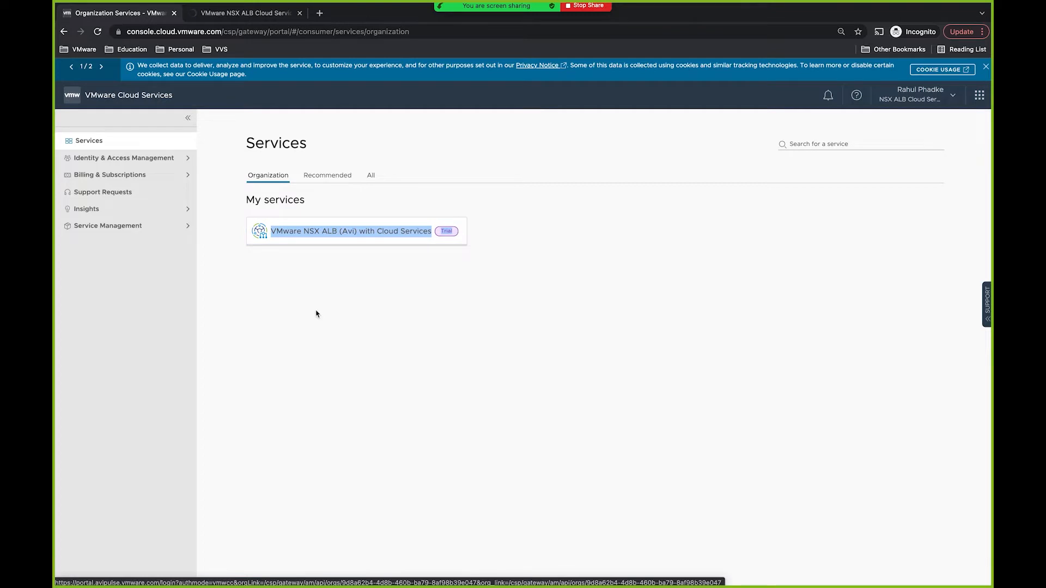
left_click(268, 13)
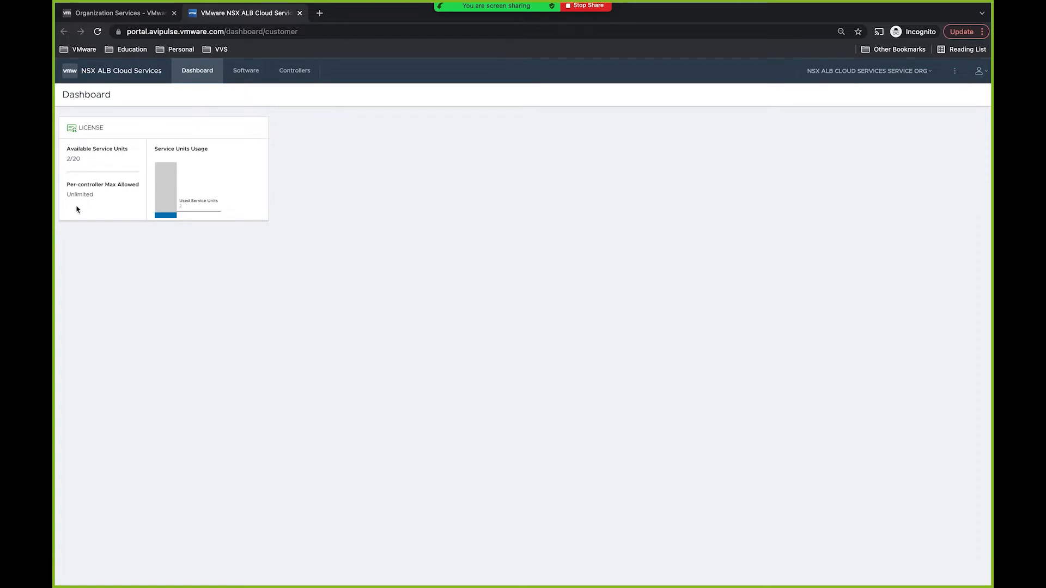
left_click(294, 81)
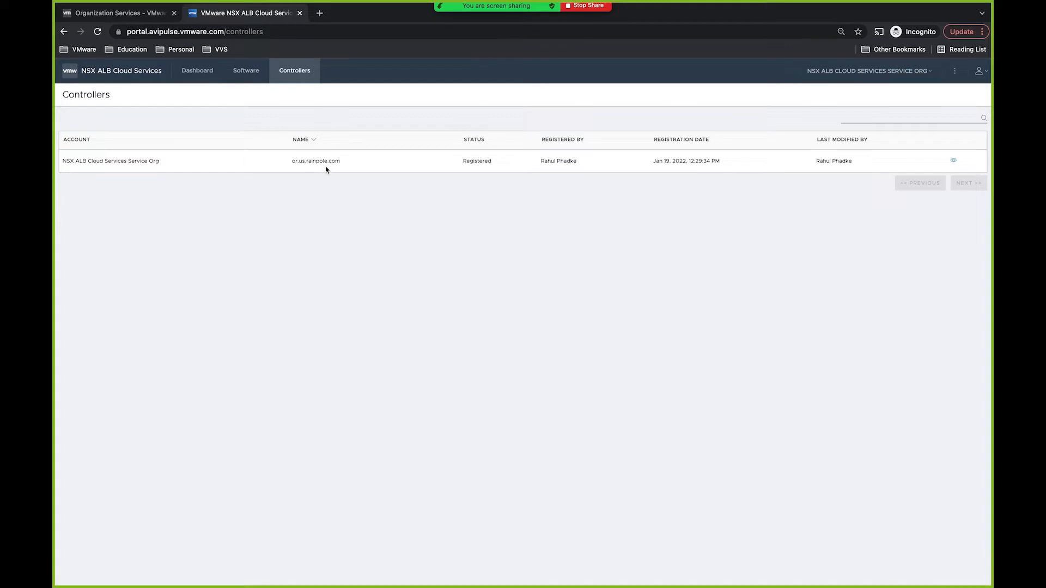
left_click_drag(292, 161, 341, 168)
key("ctrl+c")
Step: Sign in to the or.us.rainpole.com controller in a new tab as admin
left_click(319, 13)
key("ctrl+v")
key("Return")
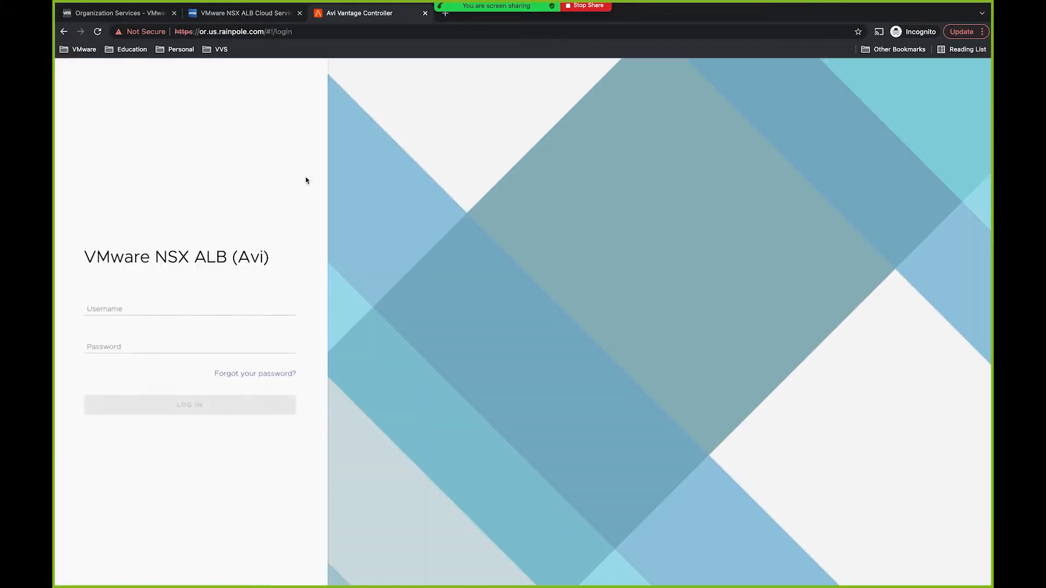
left_click(153, 313)
type("admin")
key("Tab")
type("•••")
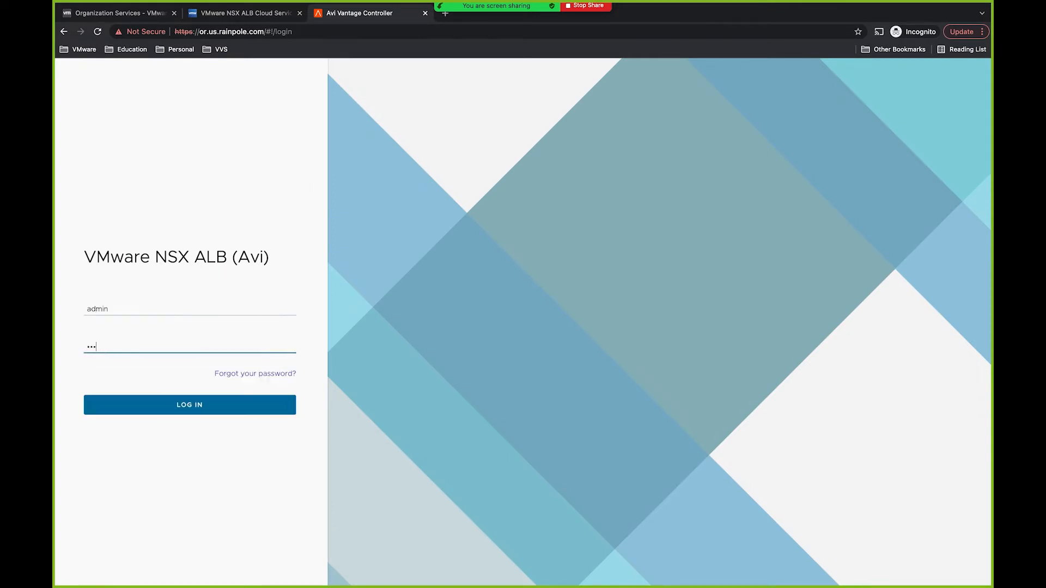
type("••••")
key("Return")
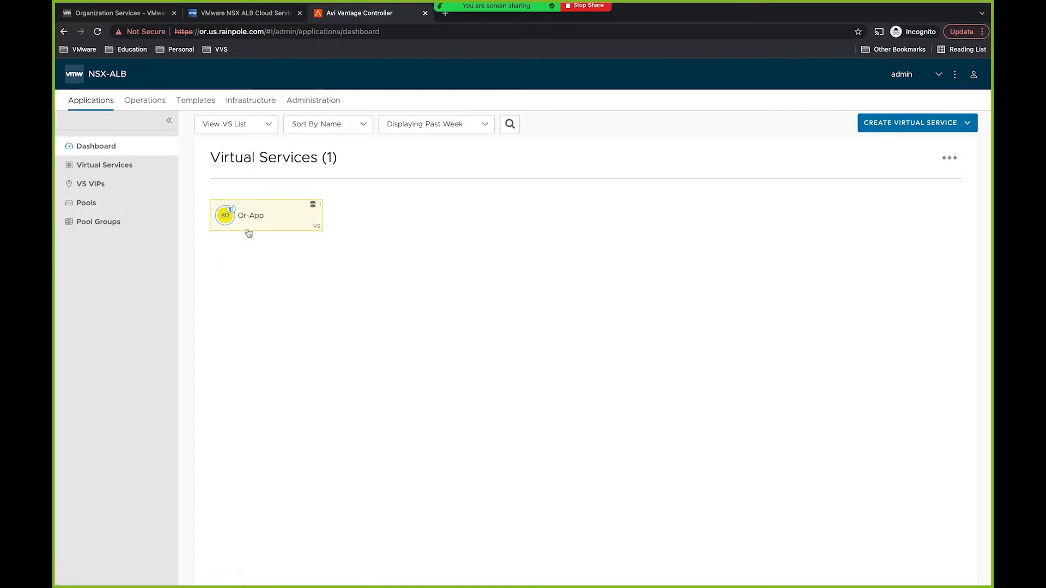
Step: Review the controller's Cloud Services registration and Licensing settings, then return to the portal
left_click(310, 101)
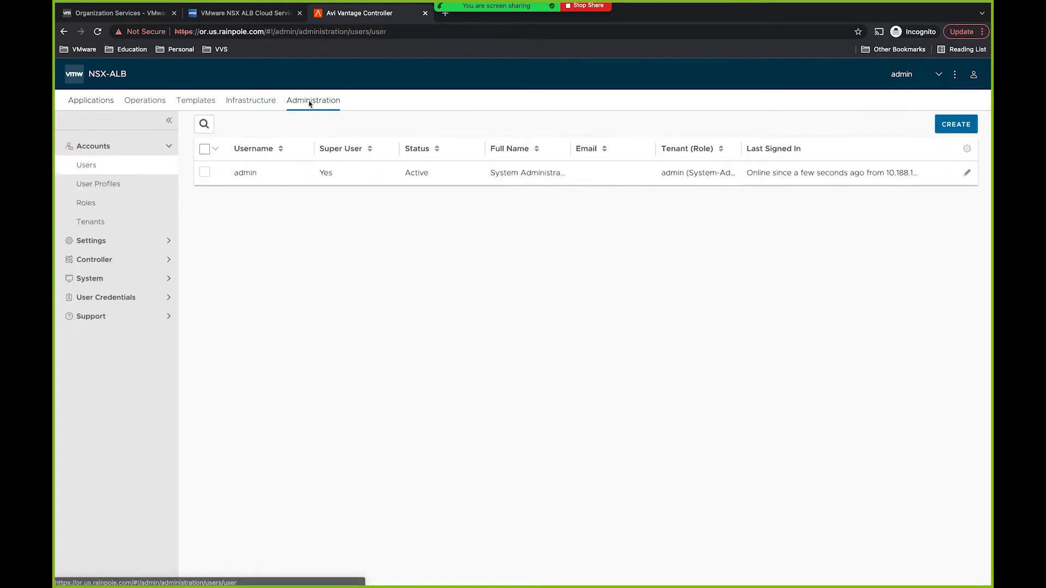
left_click(136, 240)
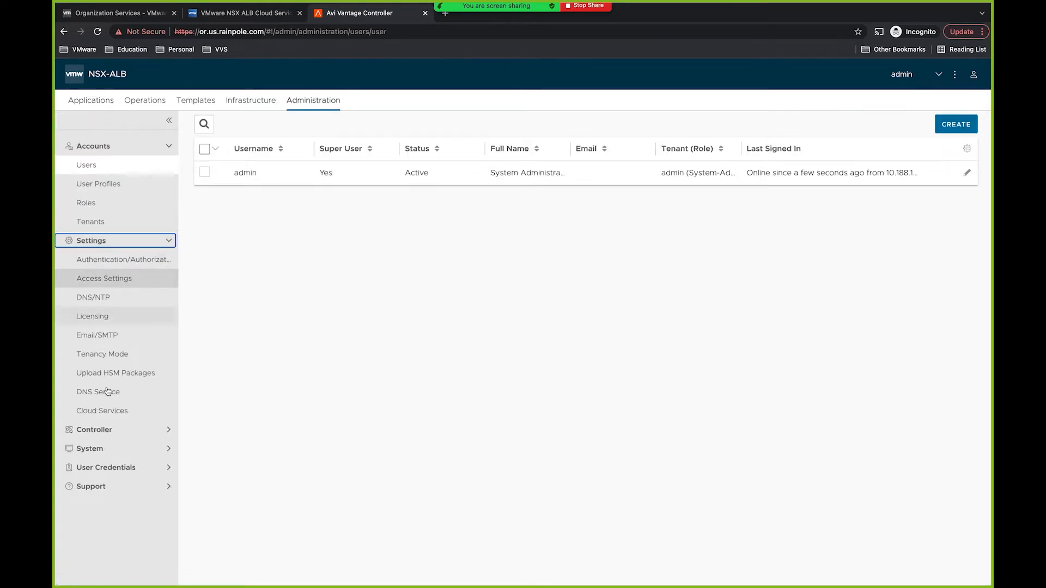
left_click(106, 417)
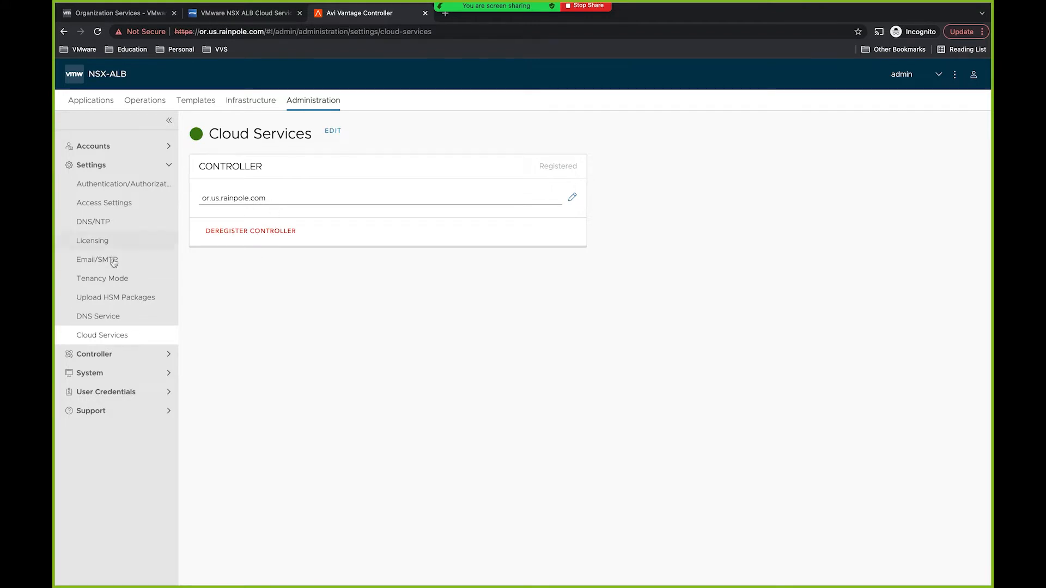
left_click(93, 240)
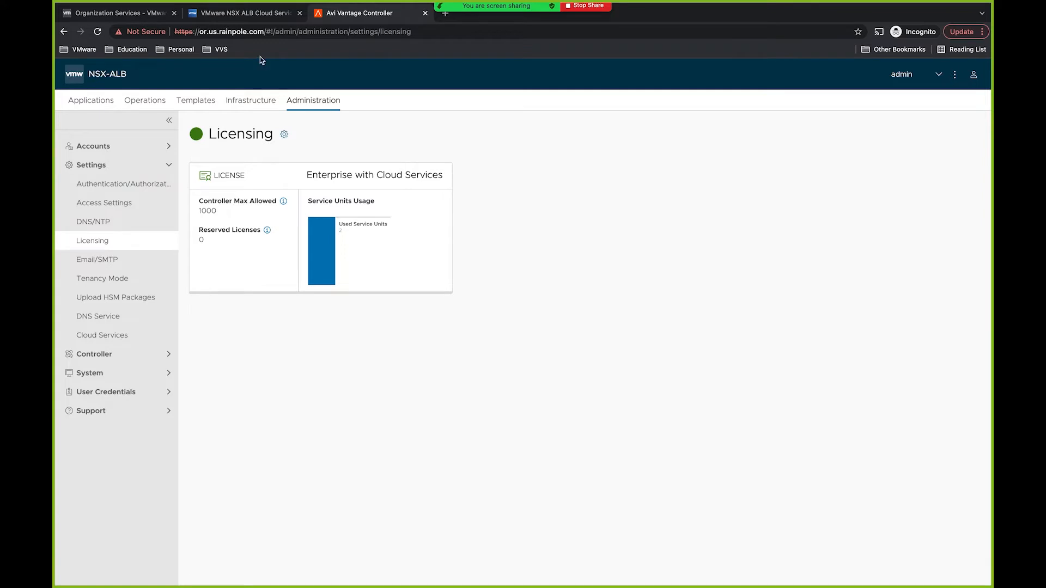
left_click(244, 12)
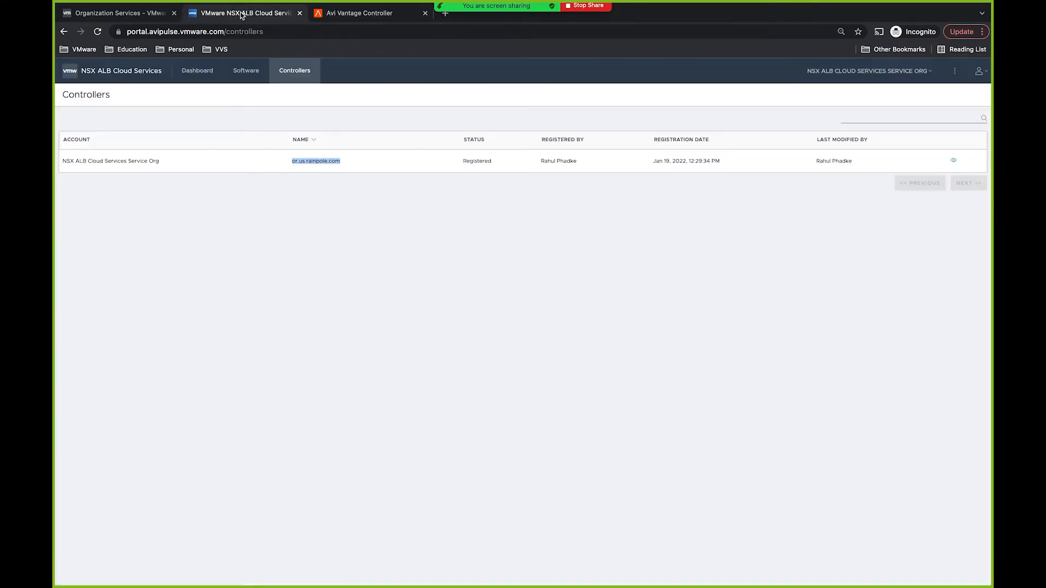
Step: View the portal Dashboard showing 2/20 available service units and an Unlimited per-controller maximum
left_click(198, 77)
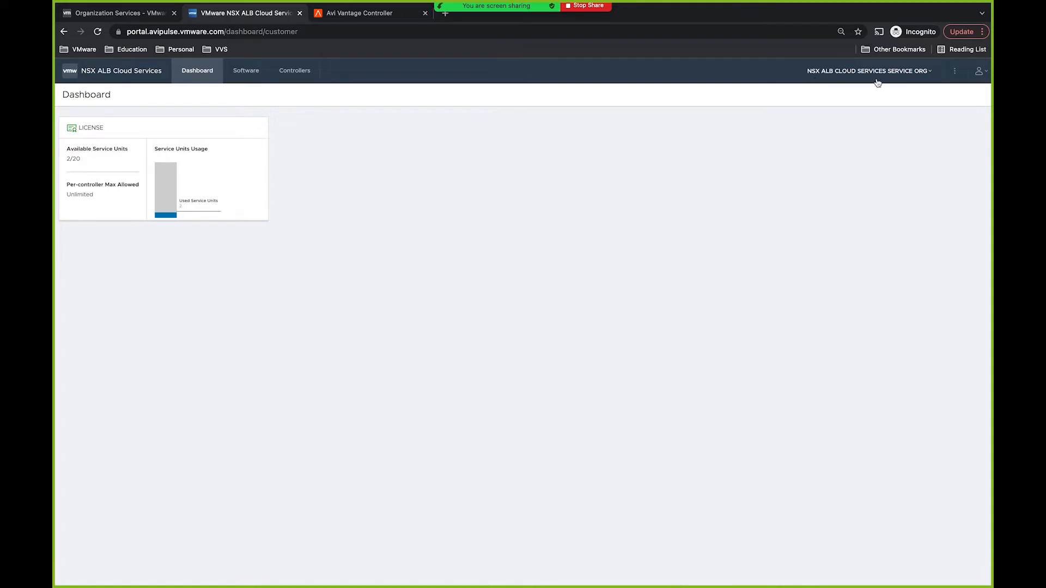
left_click(142, 17)
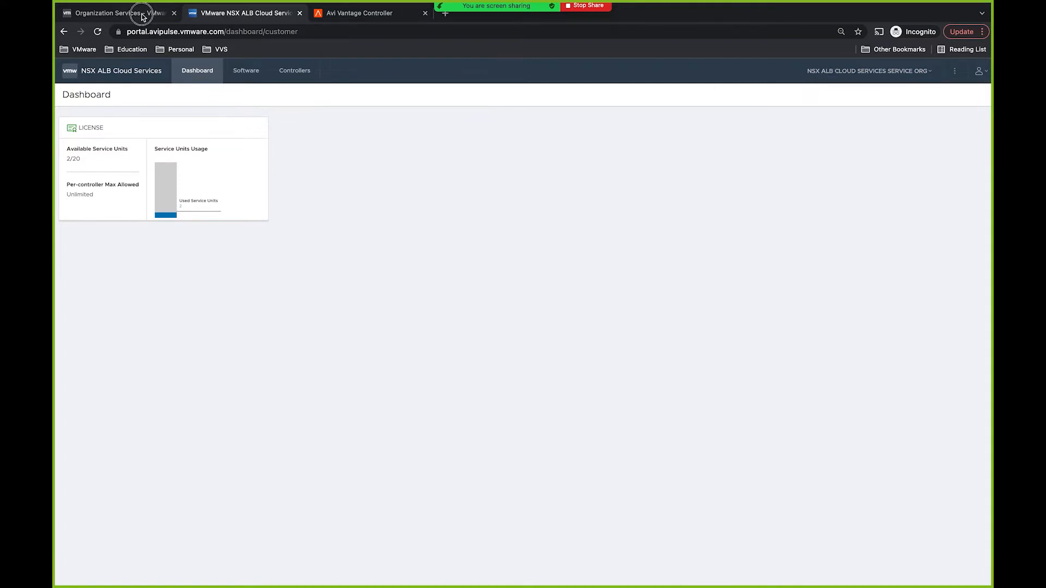
Step: Review the organizations under Change Organization, then close the panel without switching
left_click(909, 105)
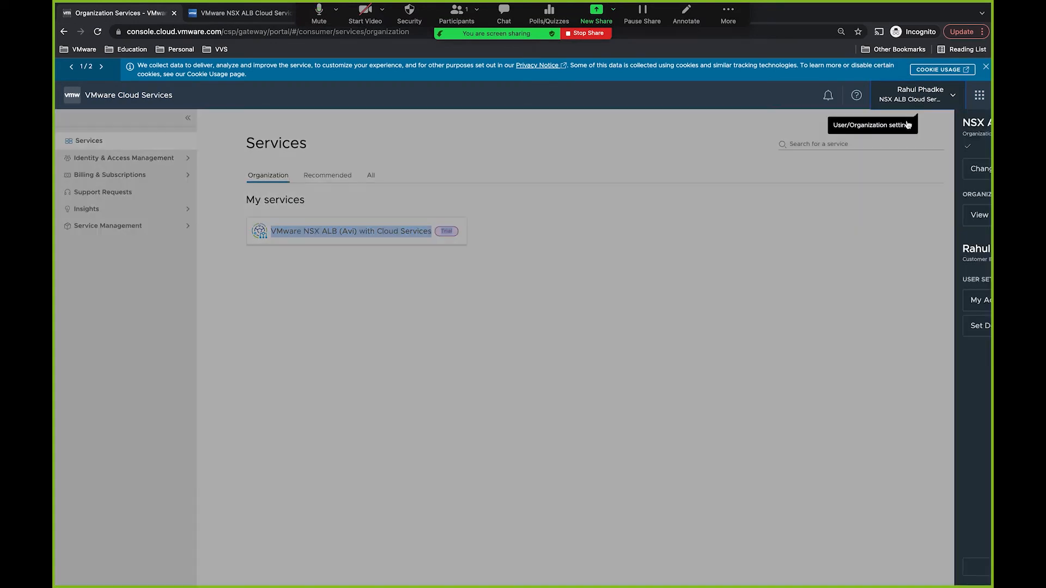
left_click(912, 172)
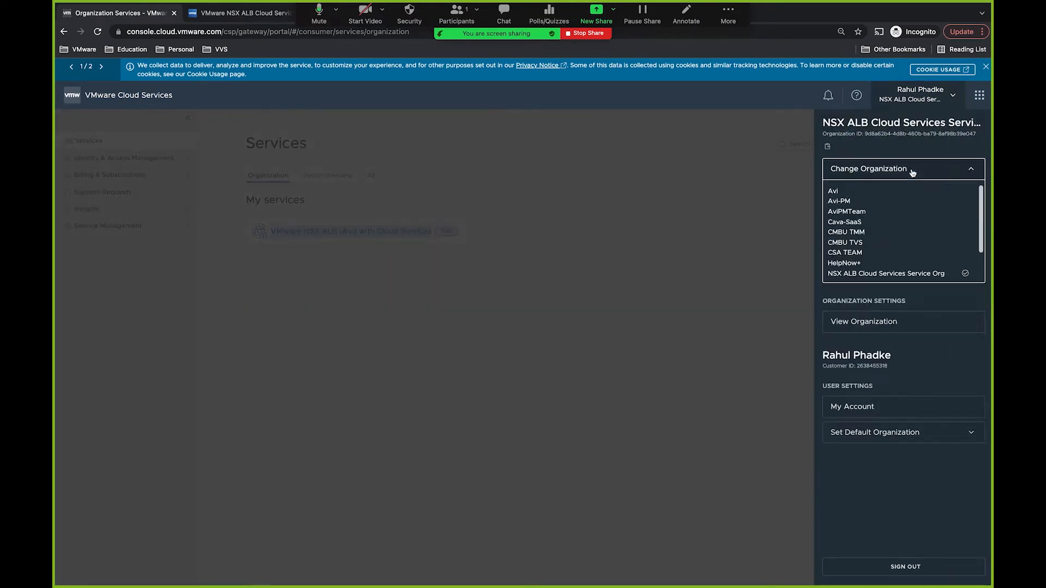
left_click(730, 273)
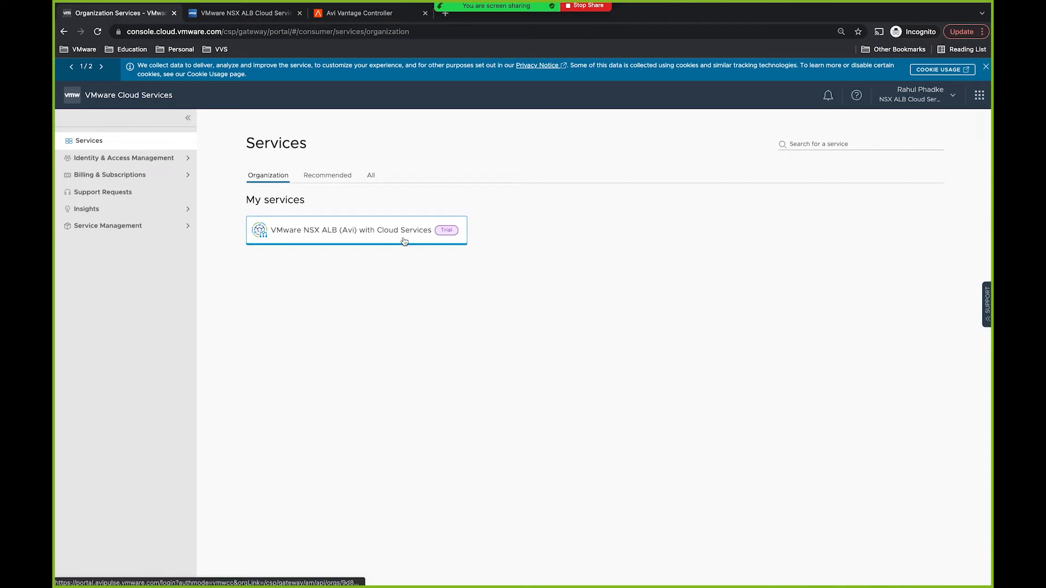
Step: Sign in as admin to the mel.au.rainpole.com controller in a new tab
left_click(445, 18)
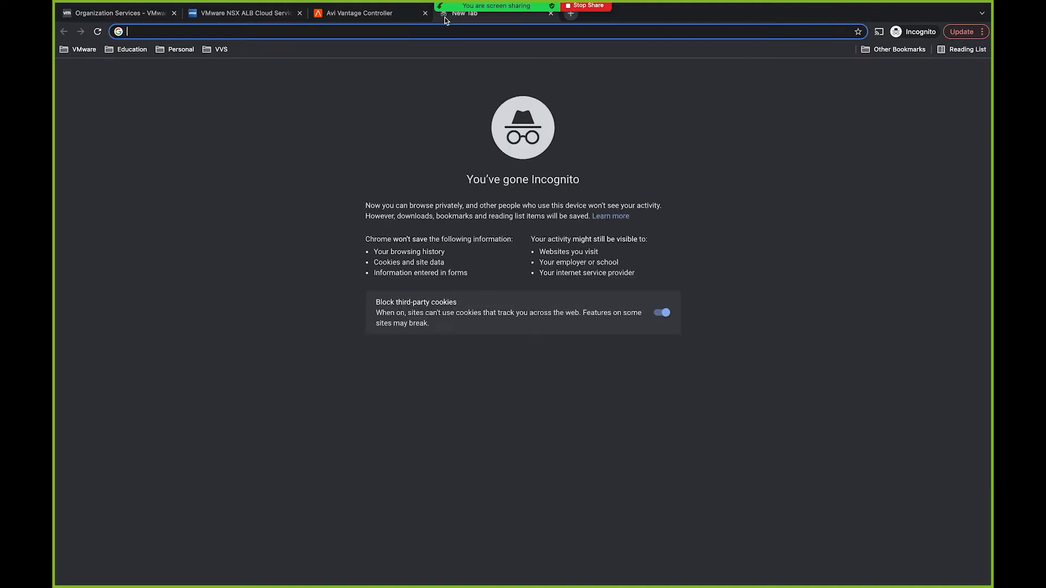
type("mel.au.")
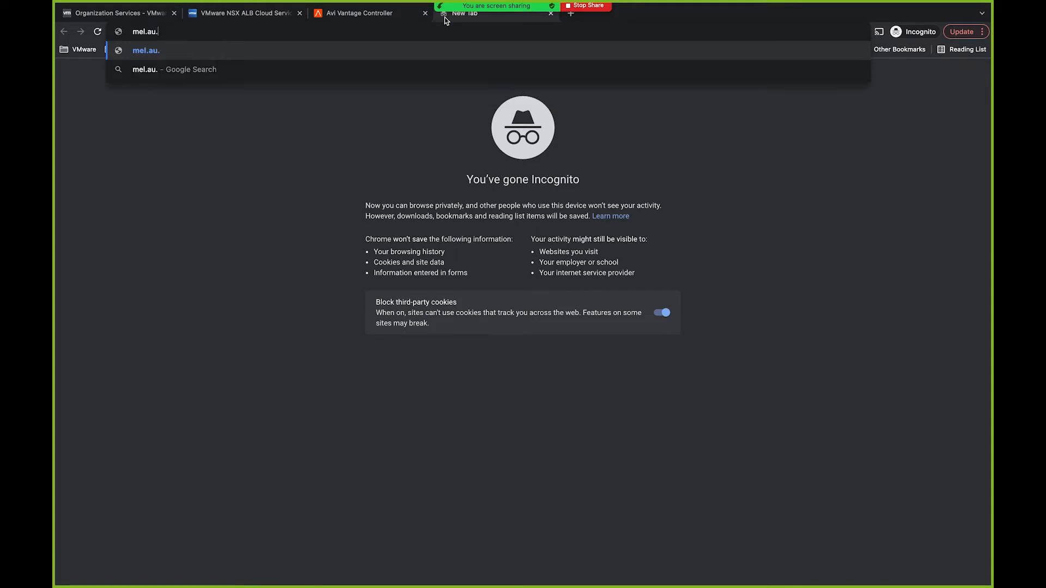
type("rainpo")
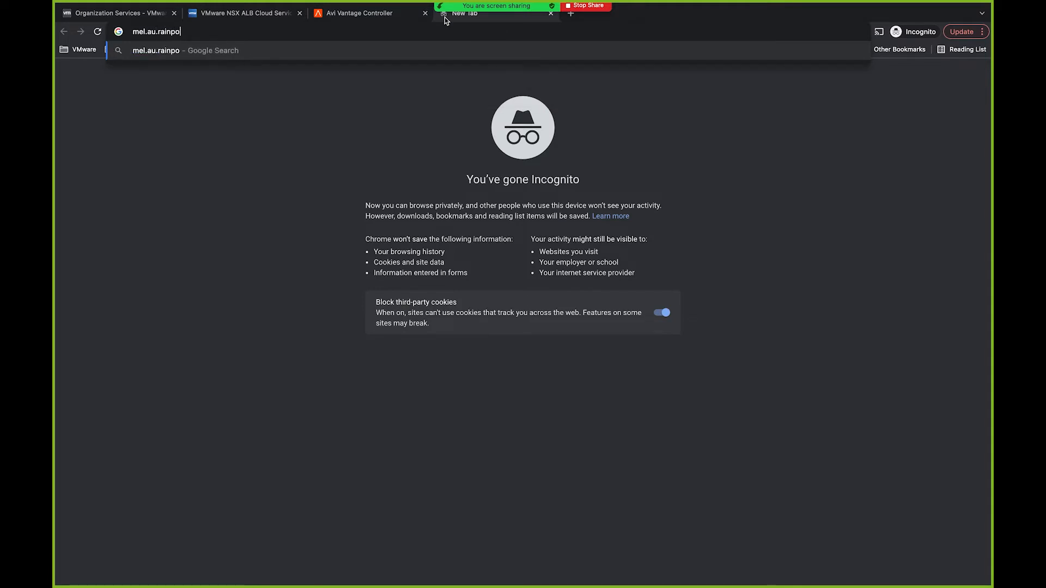
type("le.com")
key("Return")
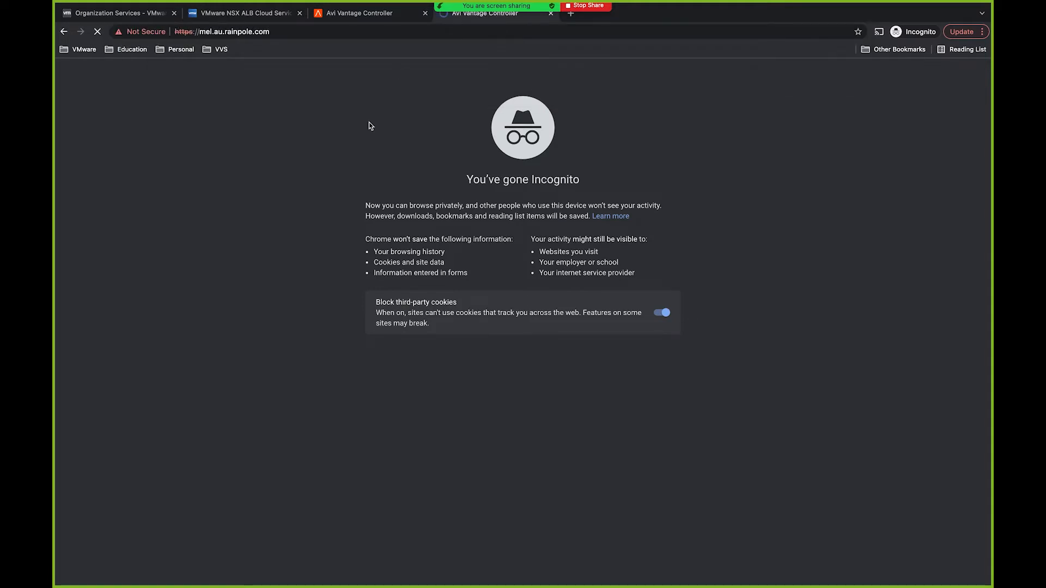
type("admin")
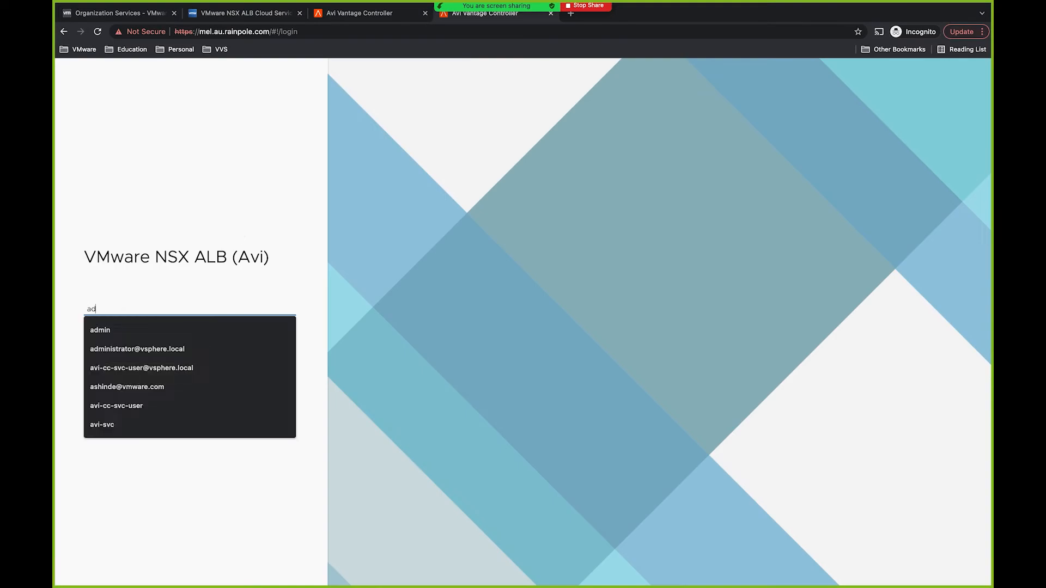
key("Tab")
type("••••••")
key("Return")
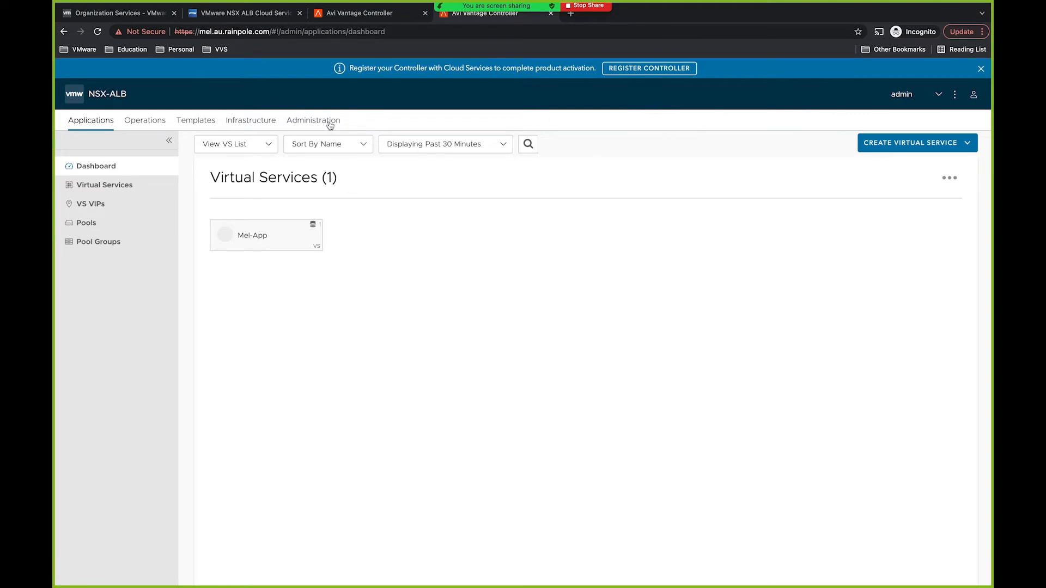
Step: Begin registering mel.au.rainpole.com with Cloud Services to bring up its settings form
left_click(663, 68)
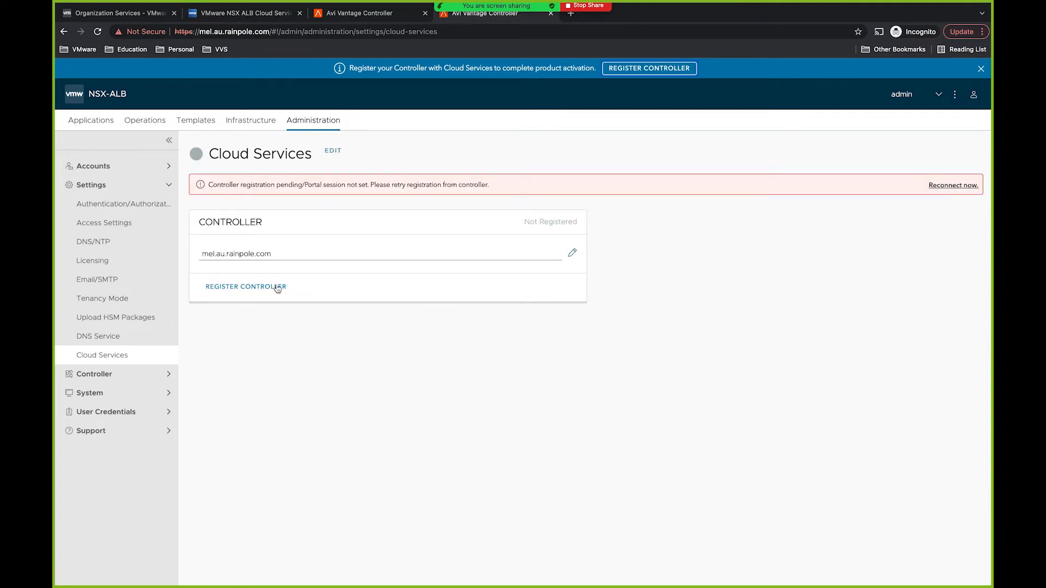
left_click(276, 287)
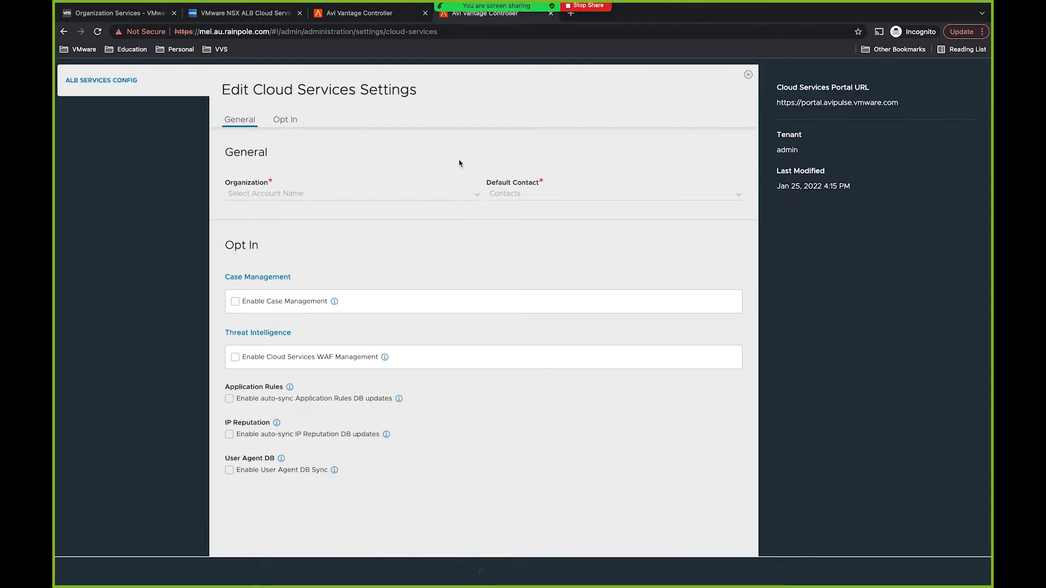
Step: Register with the NSX ALB Cloud Services Service Org organization and the default contact, then save
left_click(477, 194)
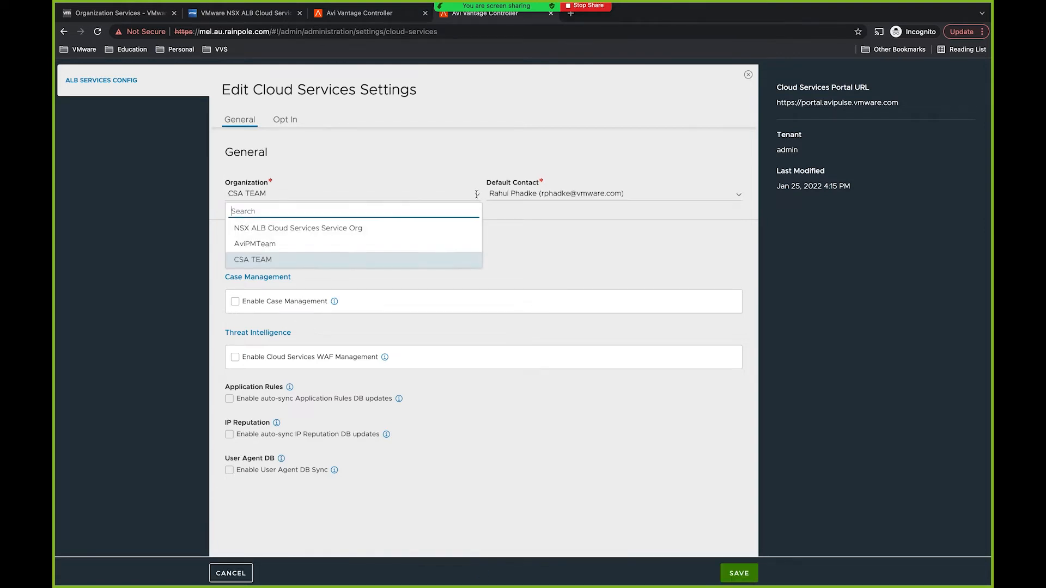
left_click(429, 229)
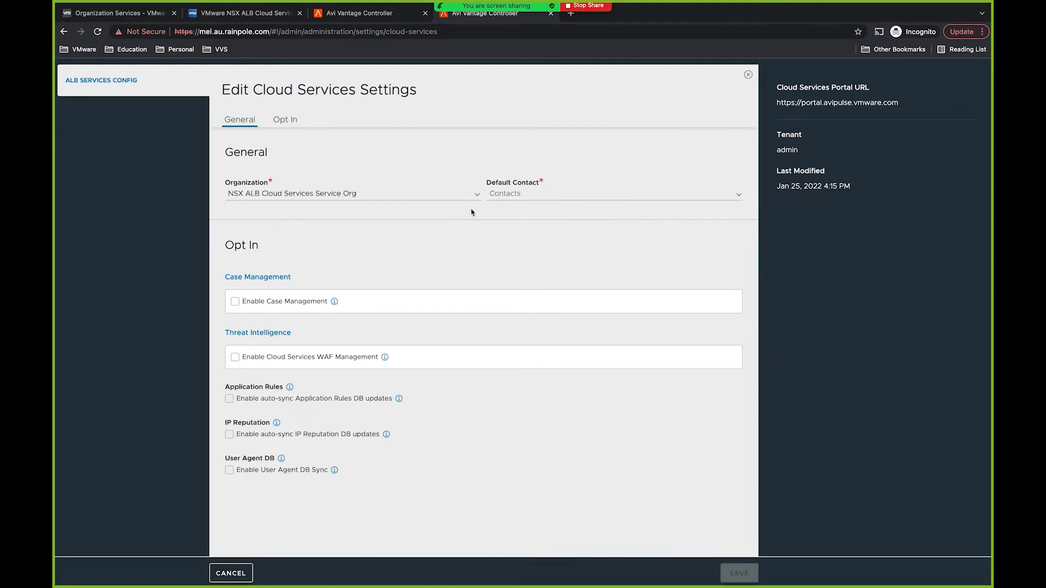
left_click(525, 194)
left_click(519, 227)
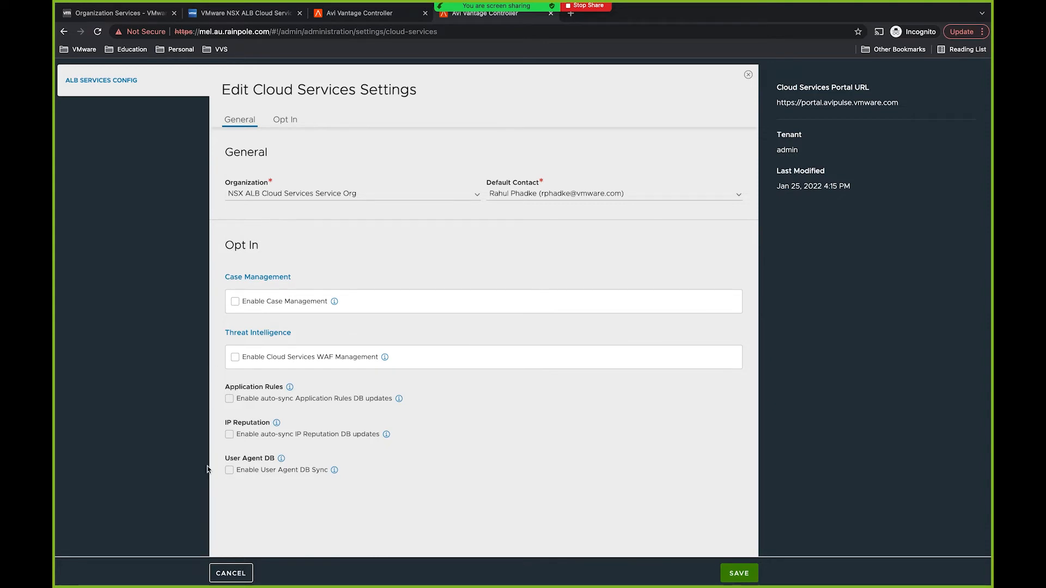
left_click(741, 573)
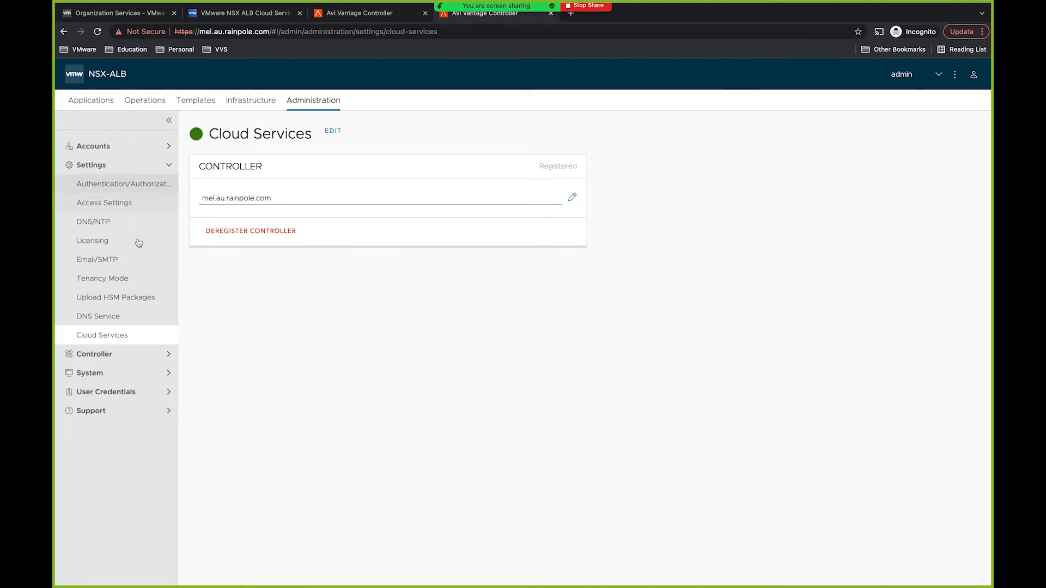
Step: Set the Enterprise with Cloud Services reserved license count to 10 and save
left_click(138, 240)
left_click(285, 136)
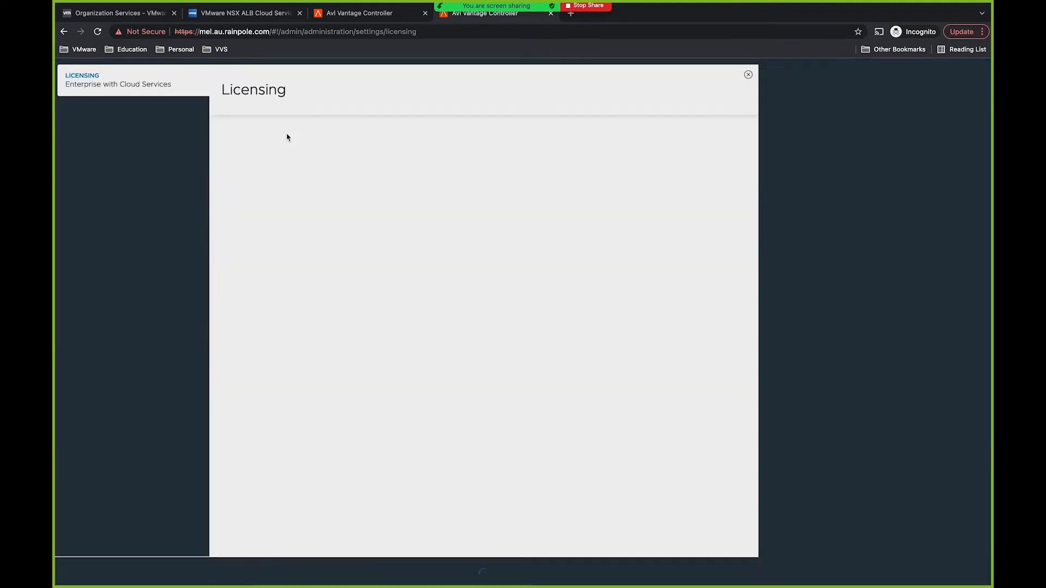
left_click(254, 207)
type("20")
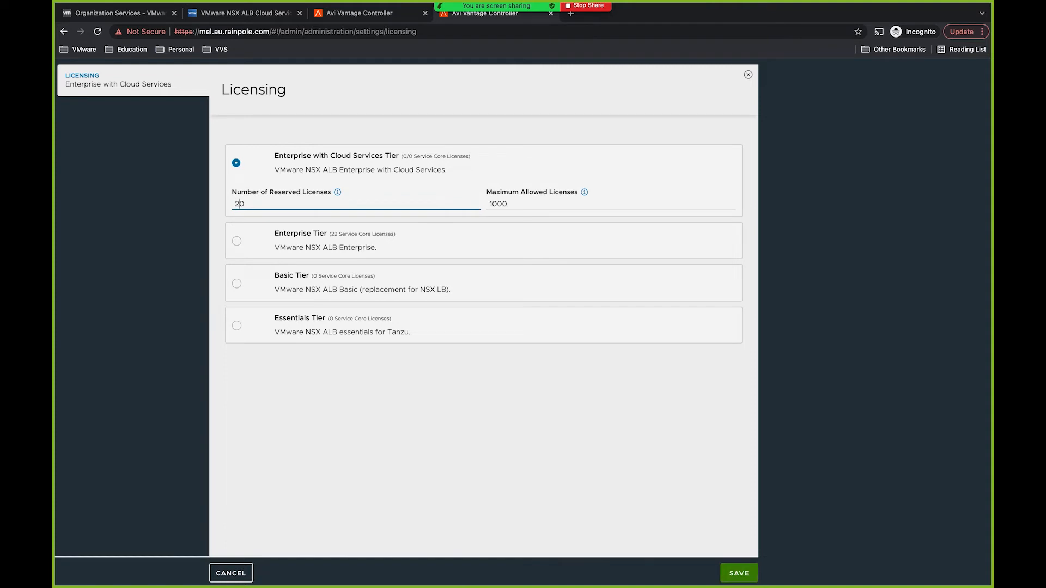
type("1")
left_click(733, 572)
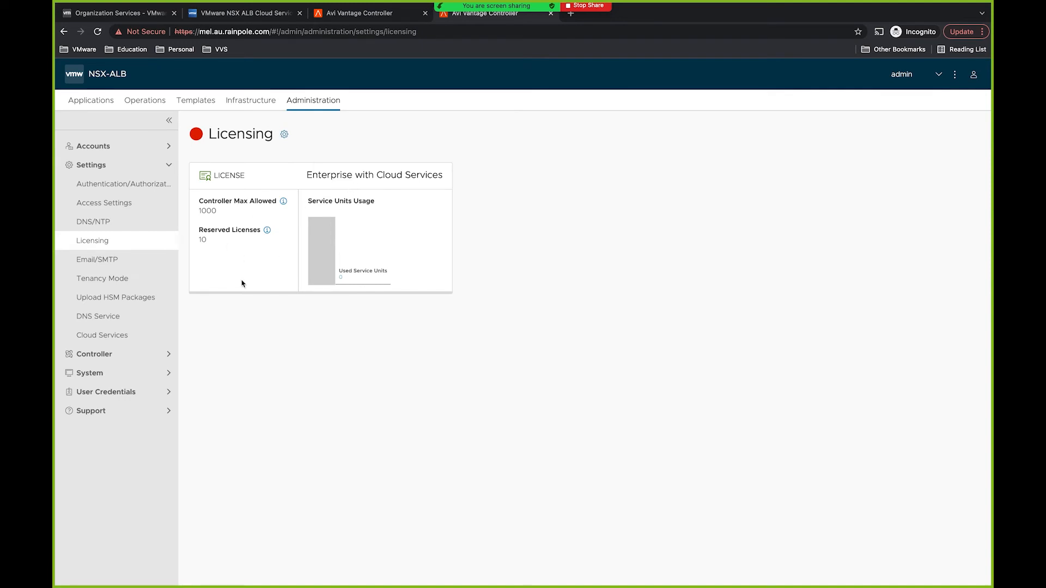
Step: Confirm the portal lists both controllers and the dashboard shows 12/20 available service units
left_click(279, 12)
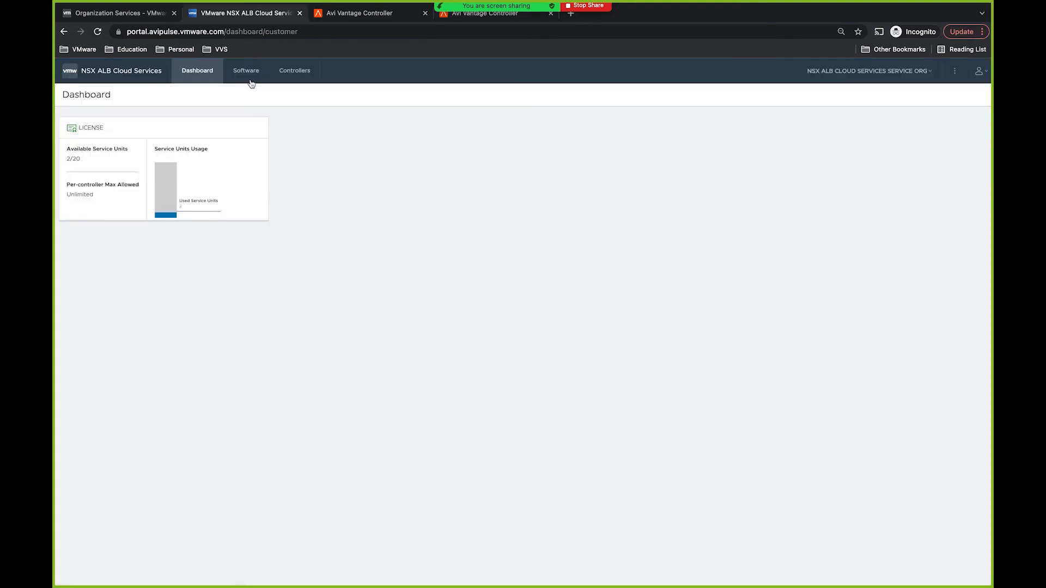
left_click(296, 75)
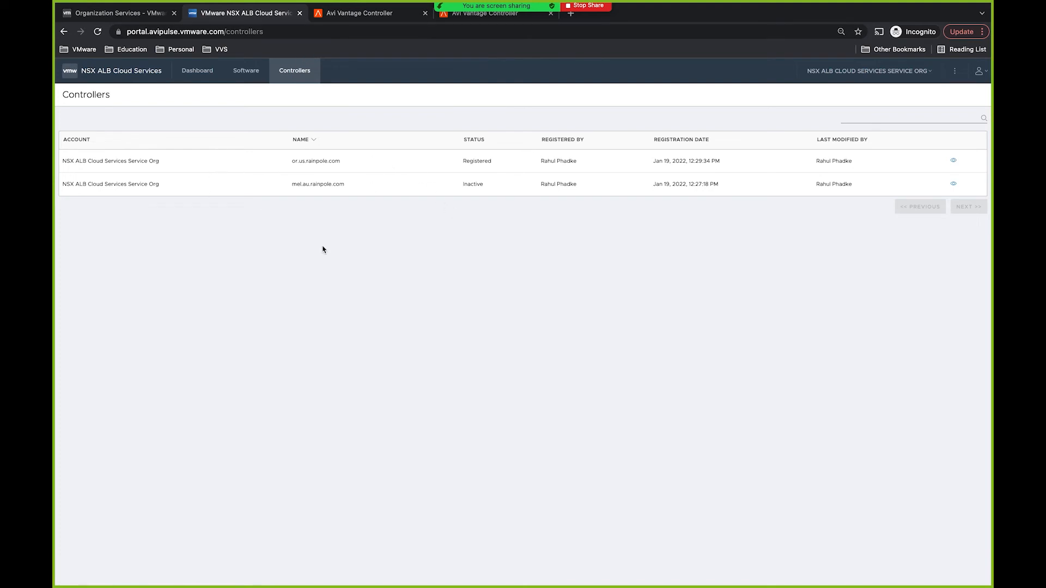
left_click(205, 76)
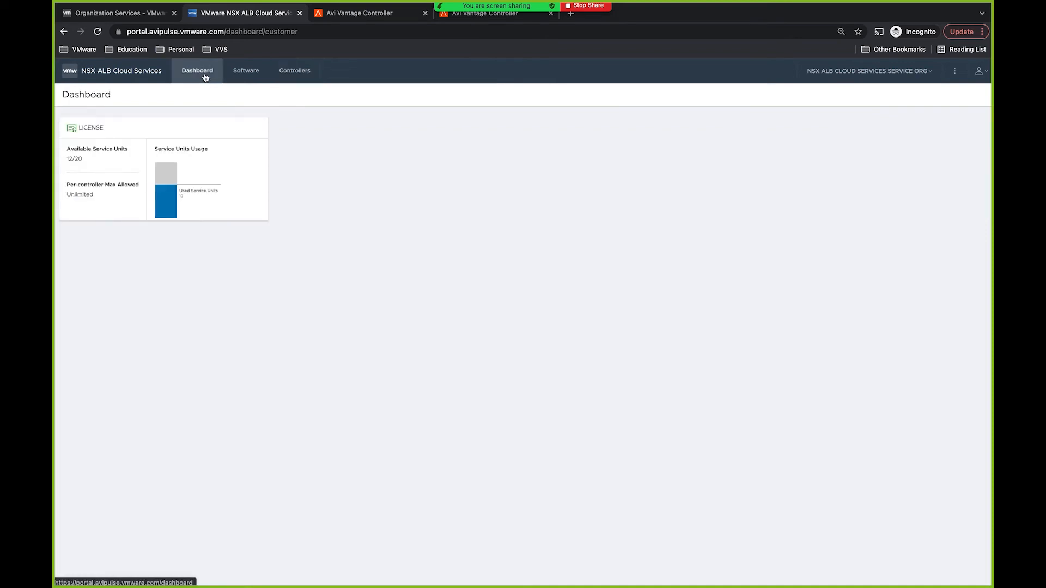
left_click(68, 159)
left_click_drag(68, 160, 66, 159)
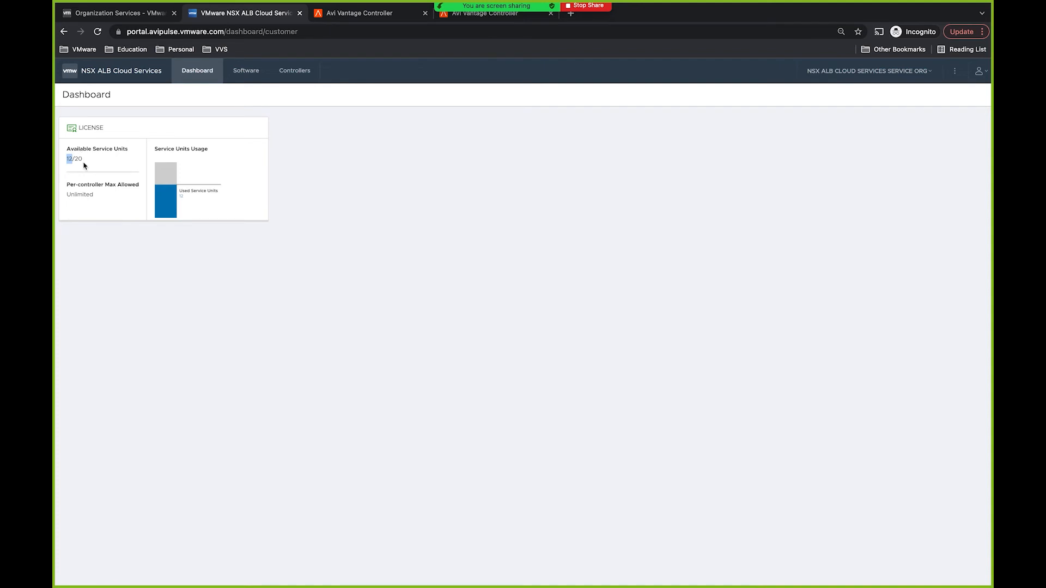
left_click(70, 160)
left_click_drag(70, 160, 73, 160)
left_click_drag(70, 158, 73, 159)
left_click(477, 15)
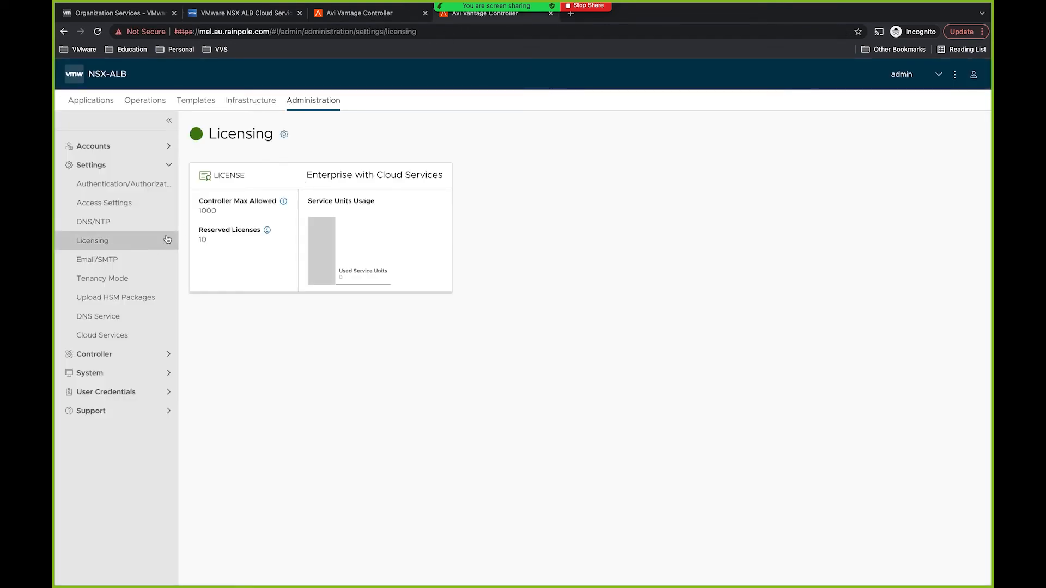
Step: Review the or.us.rainpole.com controller's zero reserved licenses and used service units, then open its Applications dashboard
left_click_drag(216, 235, 200, 236)
left_click(201, 237)
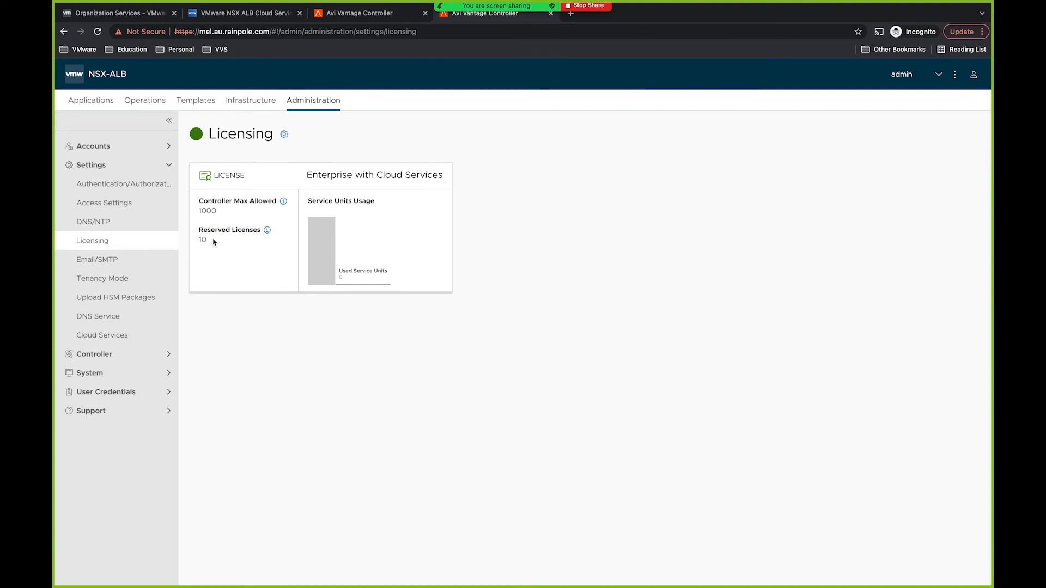
left_click(359, 14)
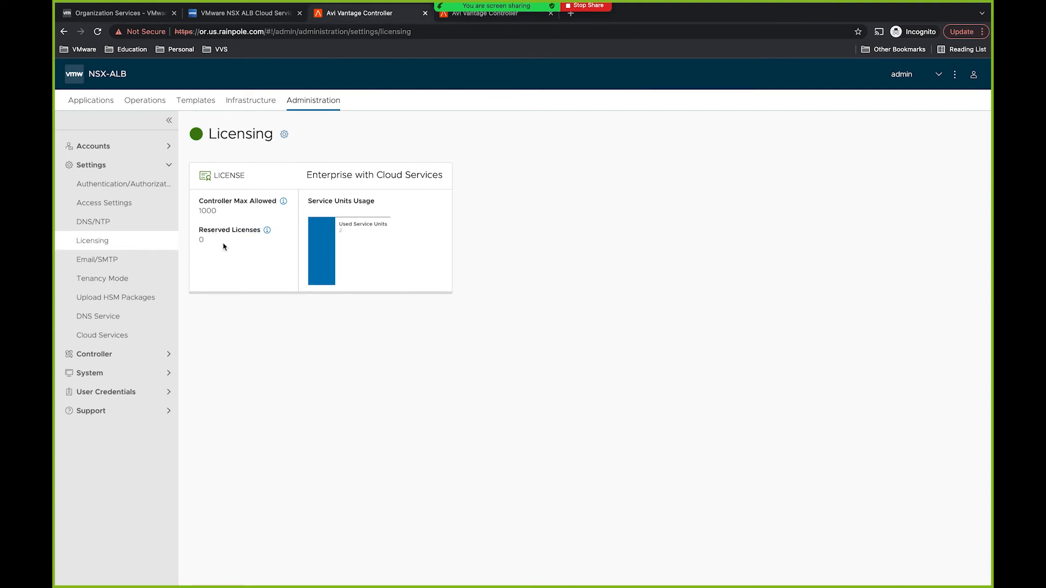
left_click_drag(208, 240, 188, 241)
left_click(229, 256)
left_click_drag(352, 231, 339, 230)
left_click(104, 103)
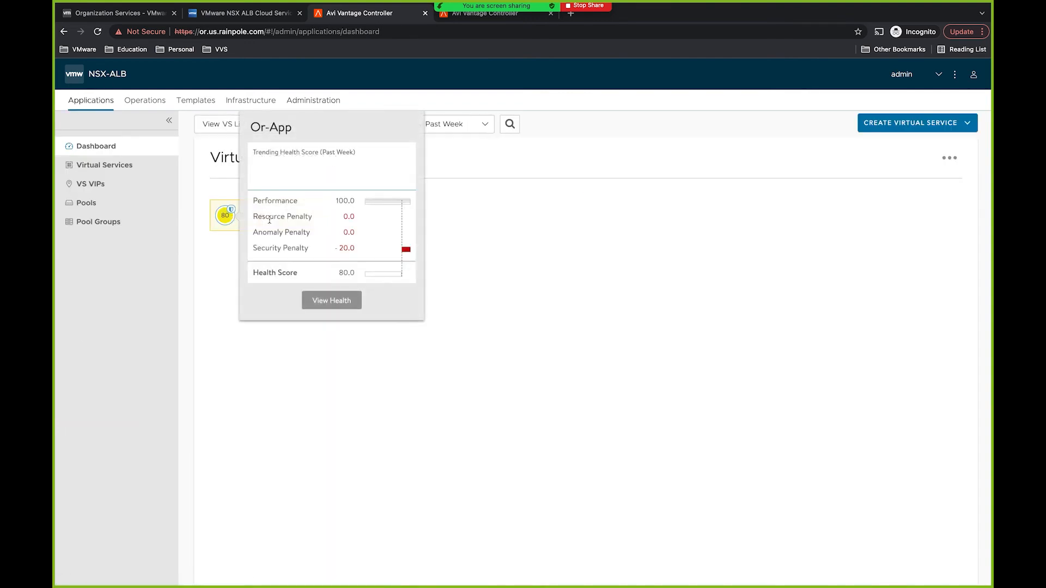
Step: Scale out the Or-App virtual service onto an additional service engine, then go to the Administration settings
left_click(273, 222)
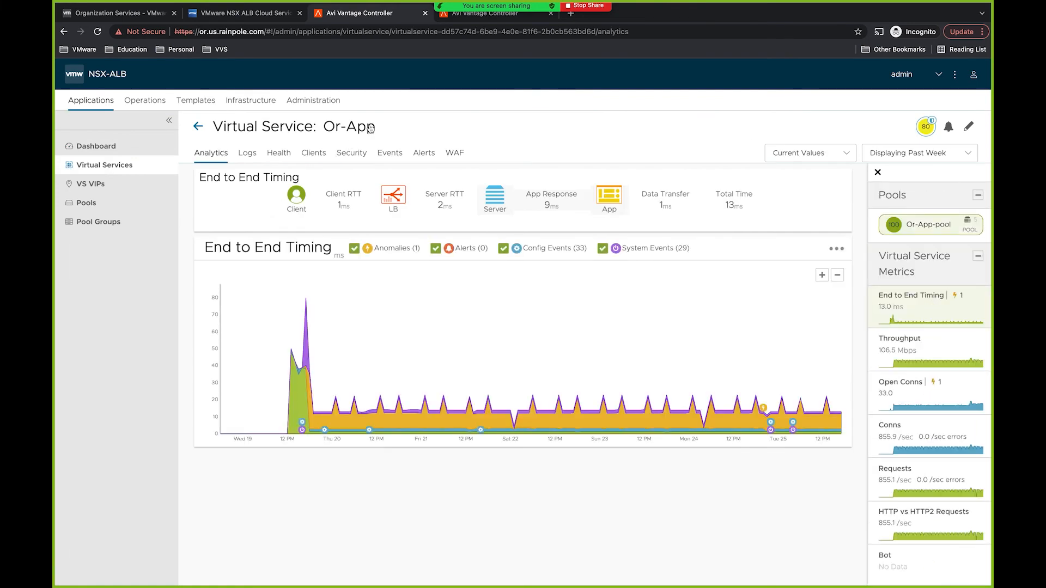
mouse_move(335, 129)
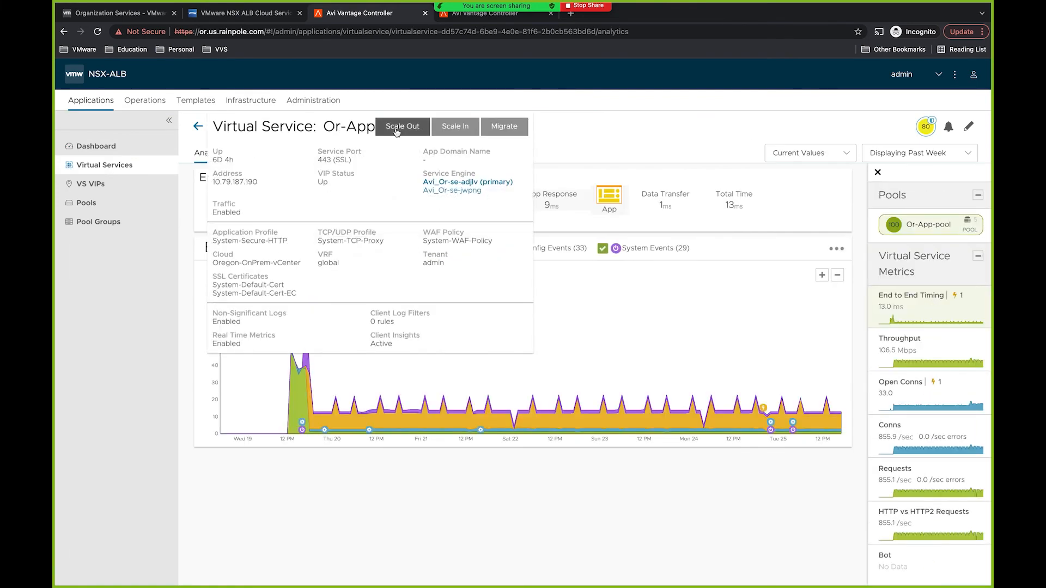
left_click(396, 128)
left_click(520, 565)
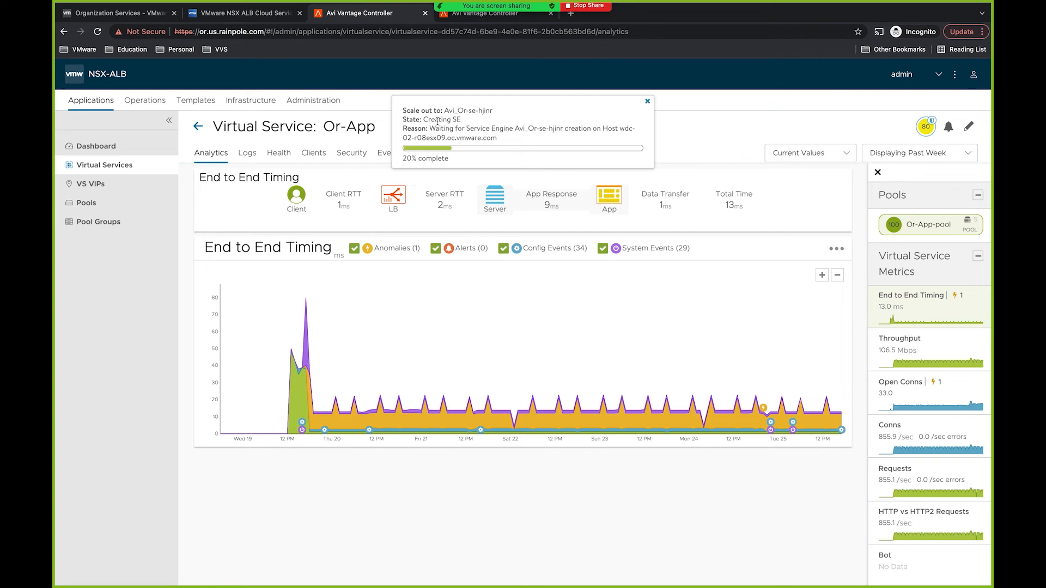
left_click(319, 103)
left_click(131, 240)
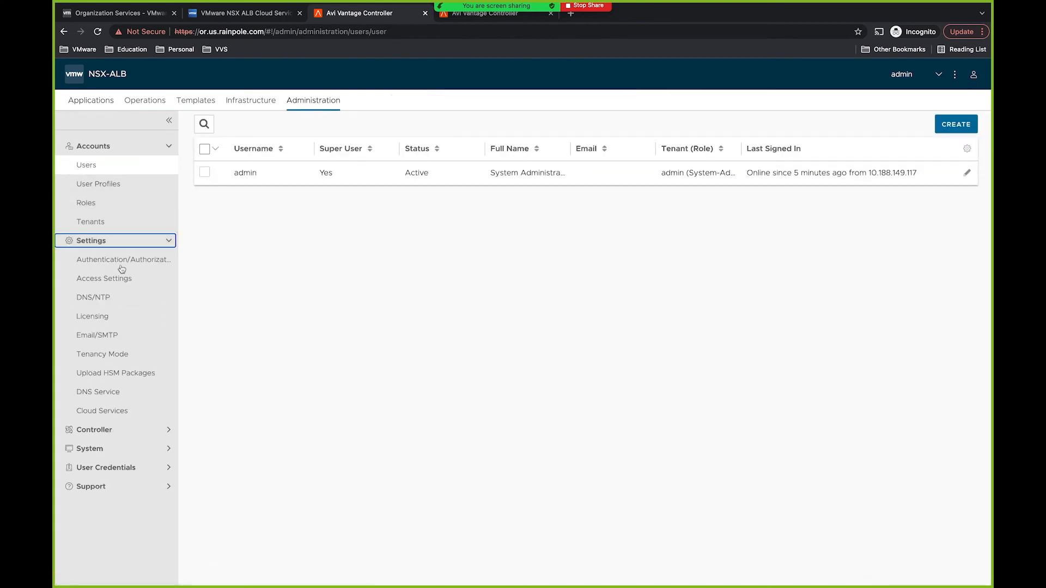
Step: Check the higher used service units under Licensing, then reload the Cloud Services dashboard showing 13/20
left_click(110, 319)
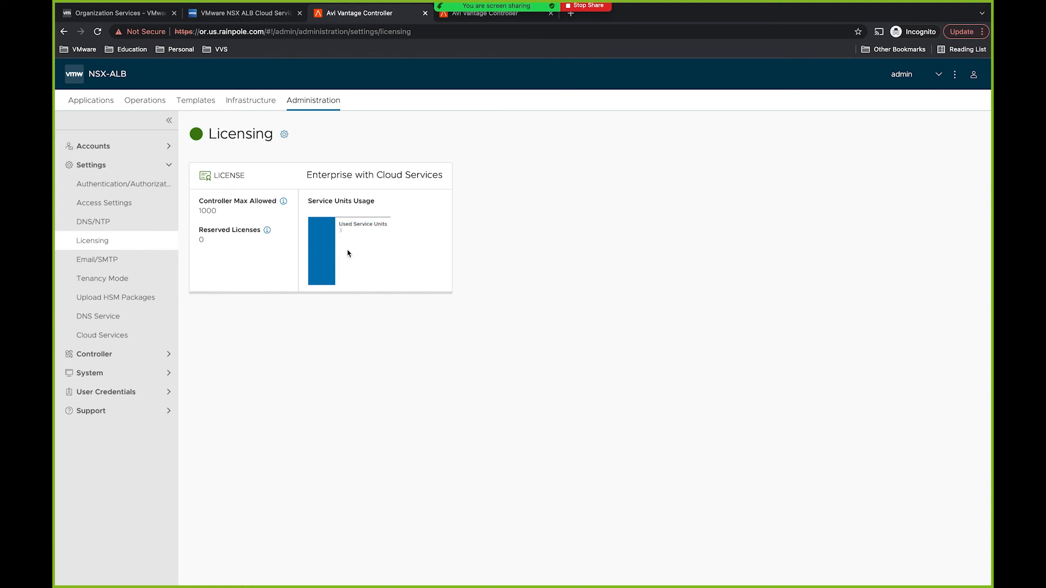
mouse_move(351, 238)
left_mouse_down()
mouse_move(332, 219)
mouse_move(340, 234)
left_mouse_up()
left_click(246, 13)
left_click(272, 32)
key("Return")
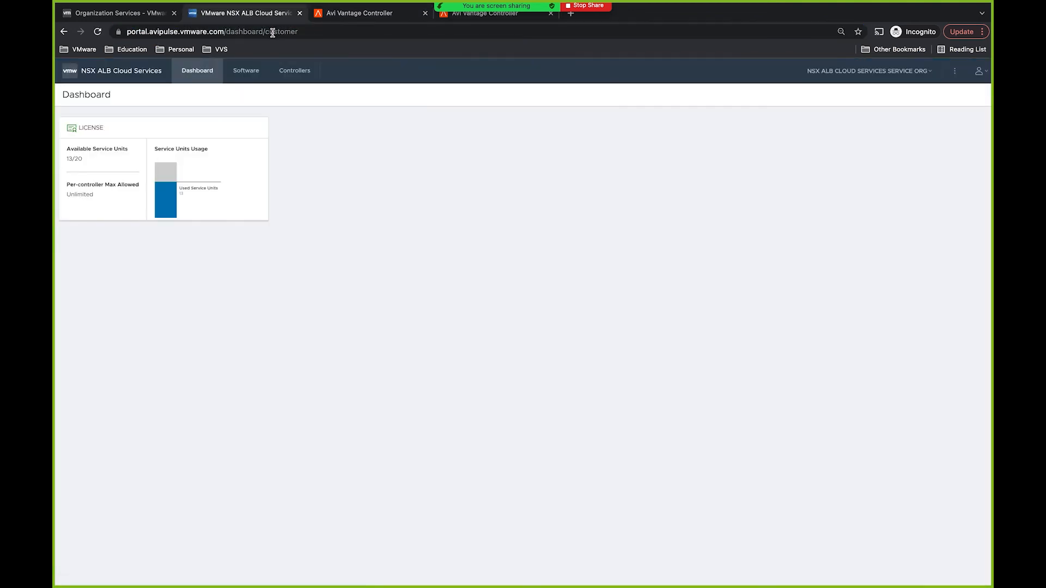
left_click(69, 160)
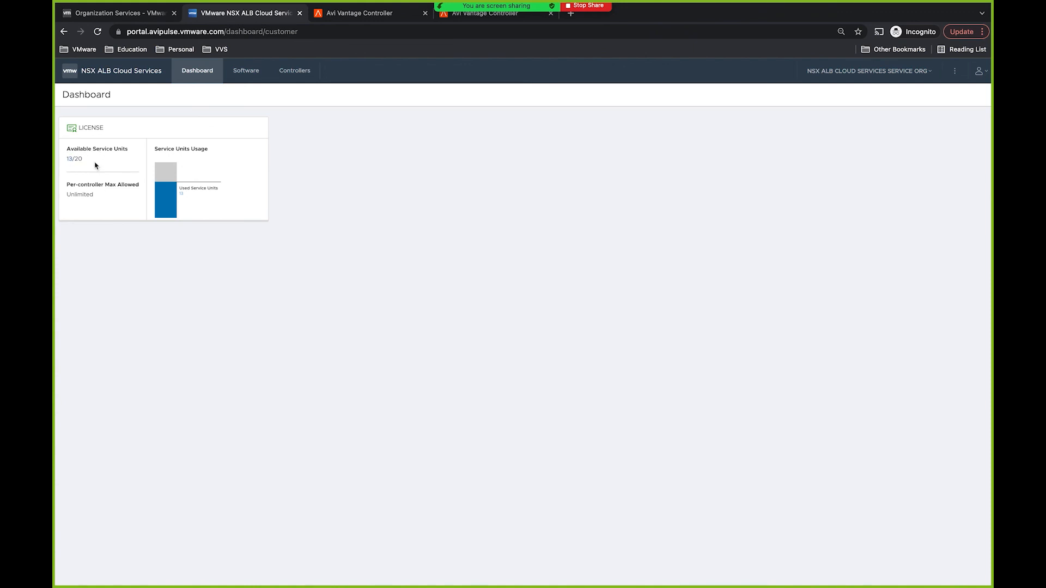